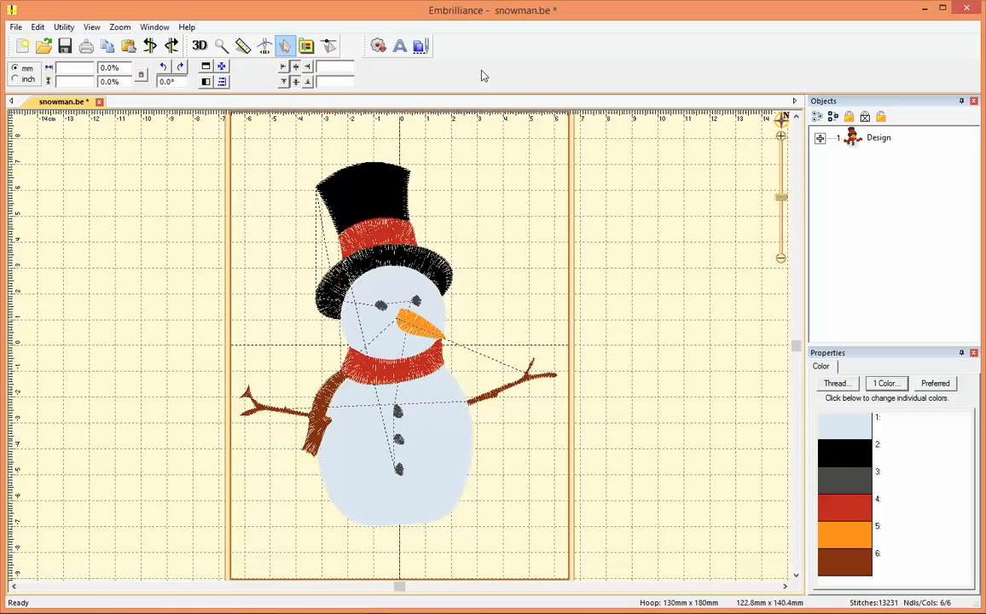
- Enter Stitch Edit mode so the snowman shows as individual stitches
click(330, 47)
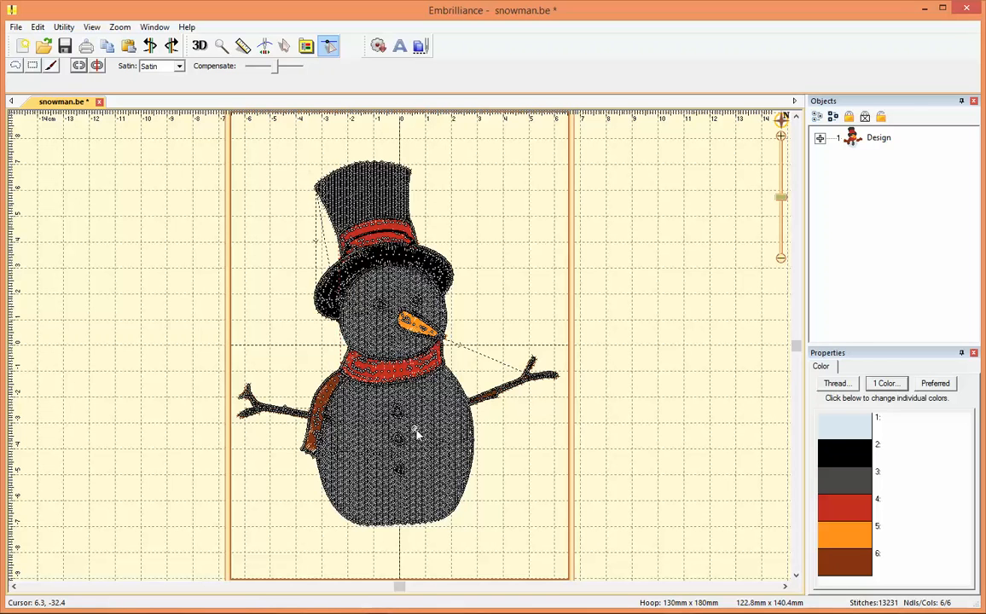
- Expand the Design object list, zoom in on the snowman and activate freehand lasso selection
click(821, 140)
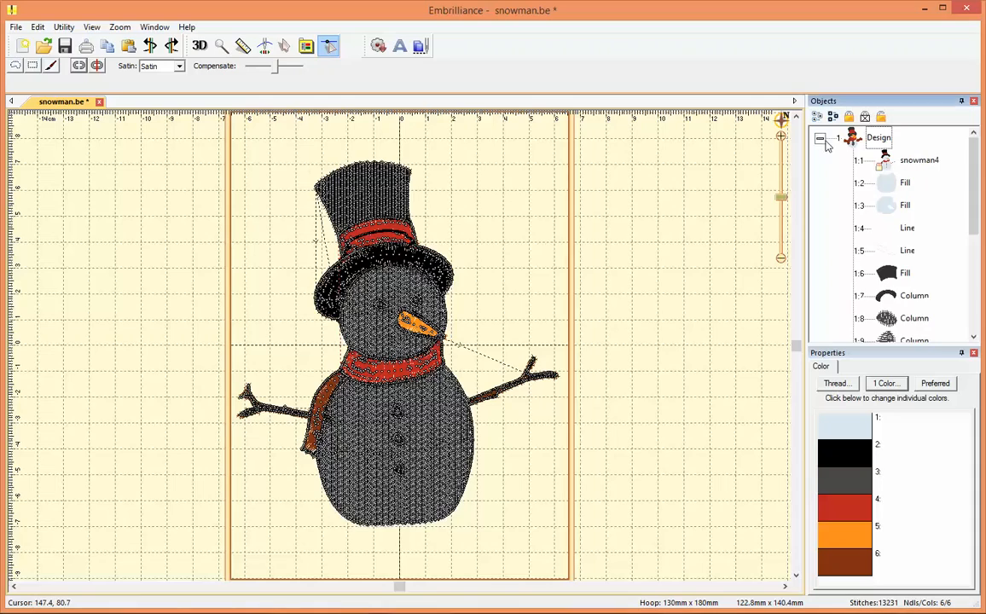
drag(781, 197, 781, 177)
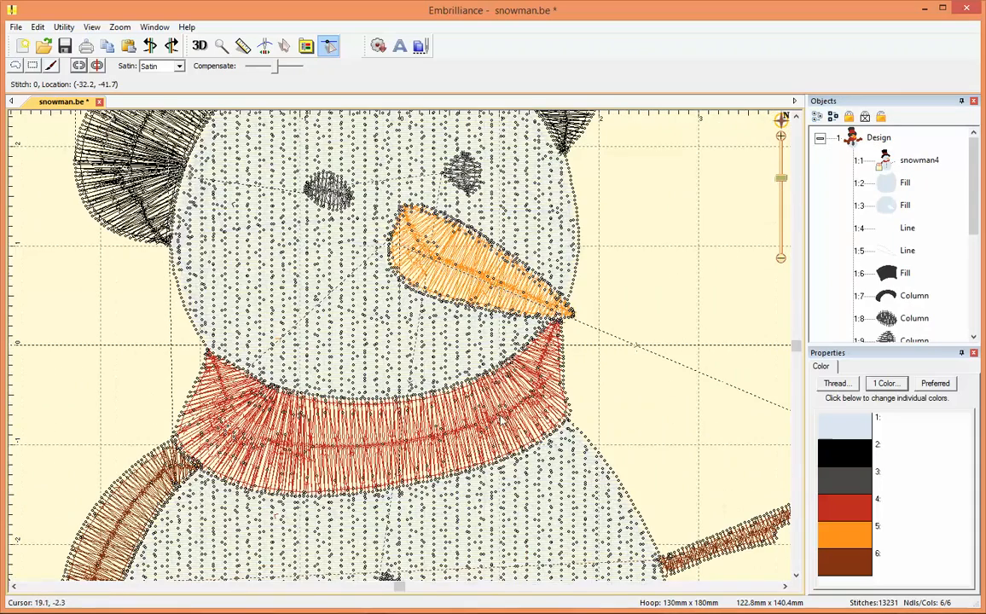
drag(398, 586, 236, 589)
drag(796, 348, 797, 418)
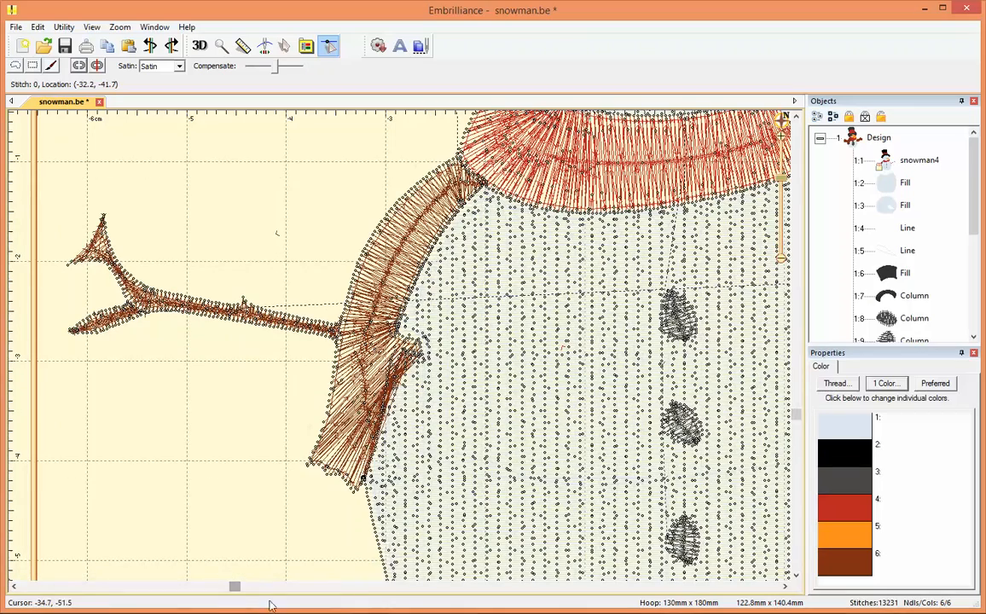
drag(234, 586, 182, 596)
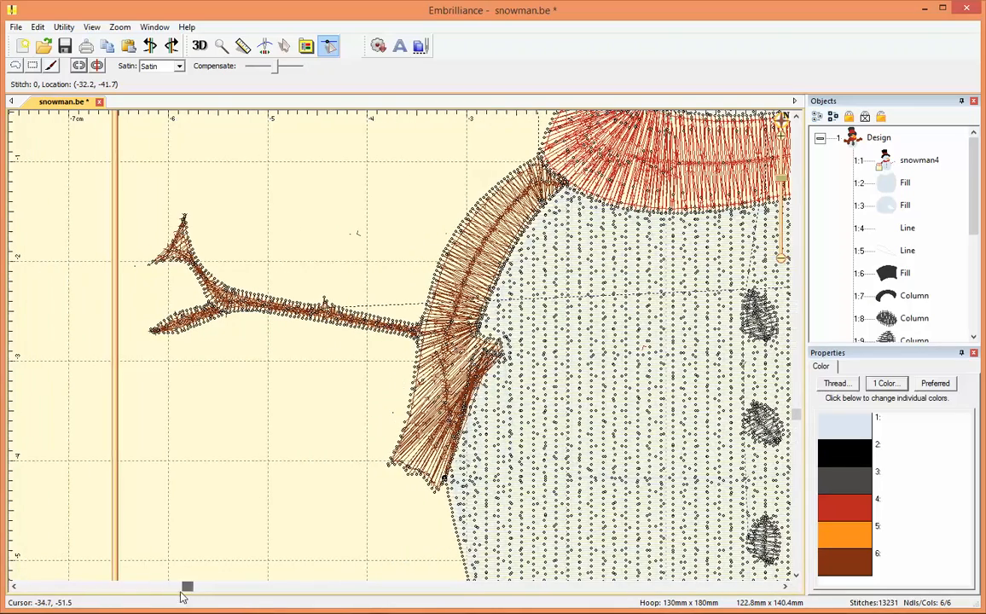
click(15, 68)
- Lasso the left branch arm's stitches and delete them, leaving the brown scarf end intact
key(Page_Up)
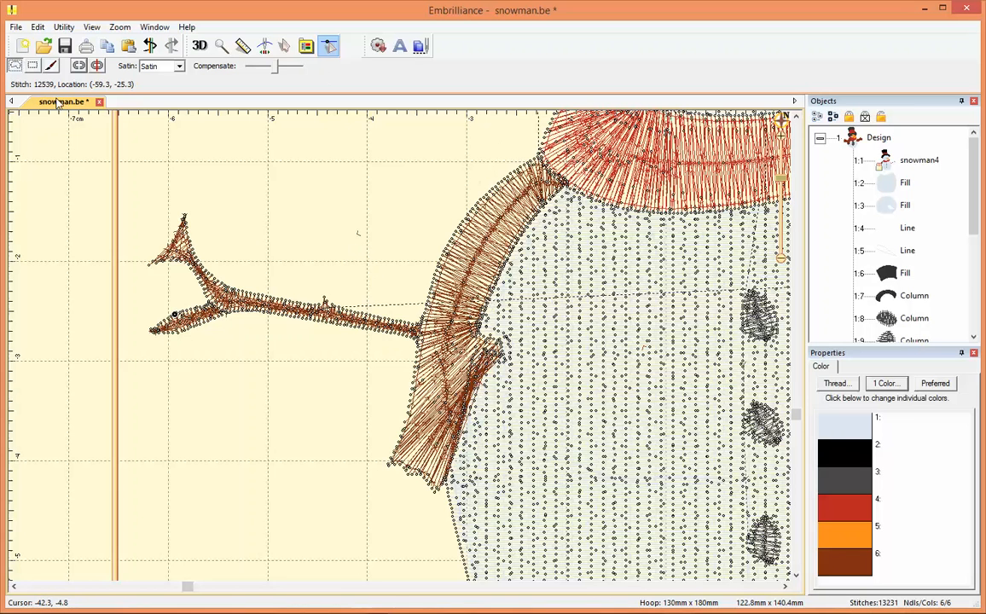
click(310, 237)
click(367, 272)
click(418, 352)
click(171, 369)
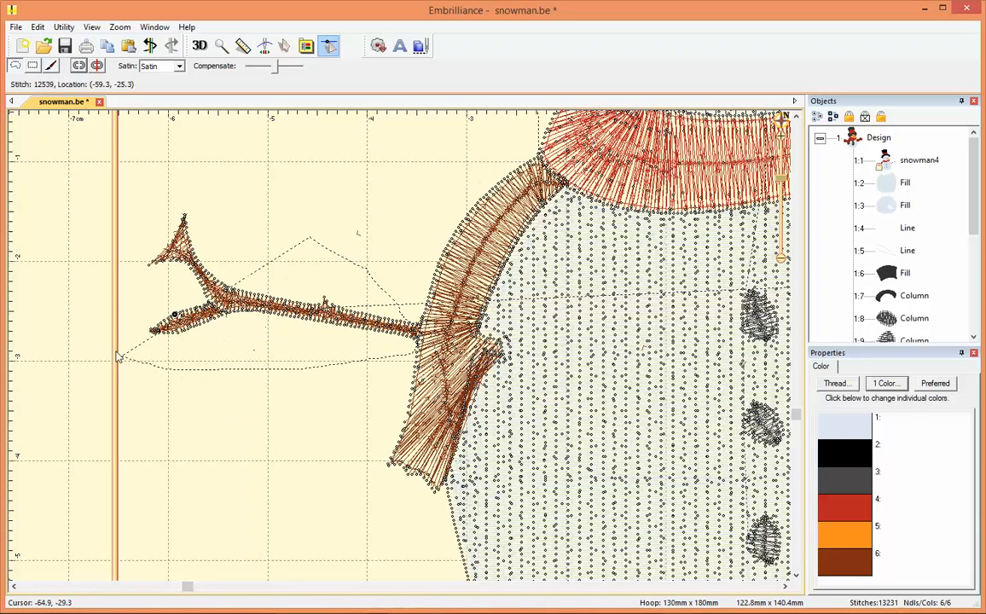
double_click(166, 194)
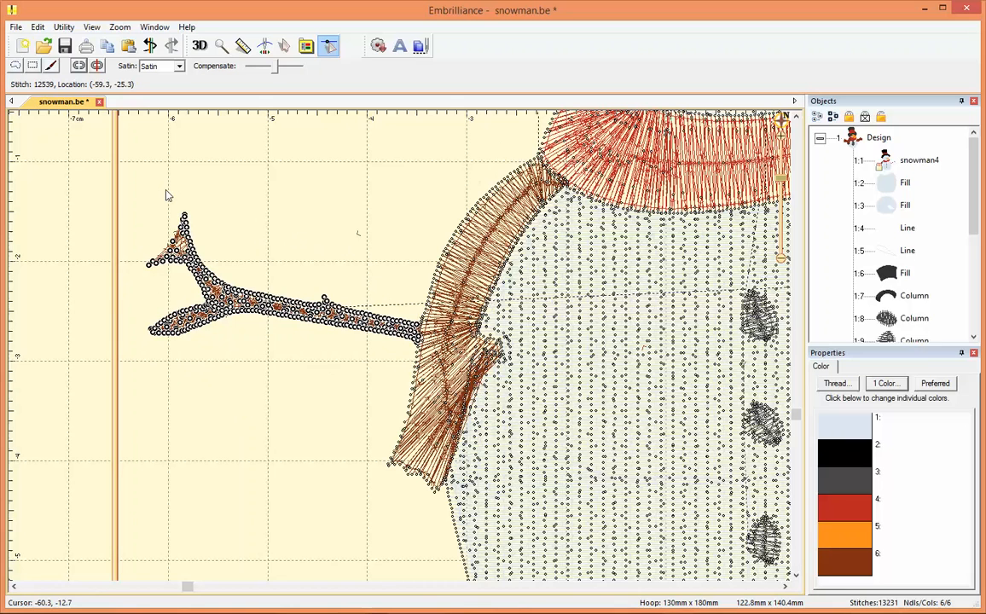
key(Delete)
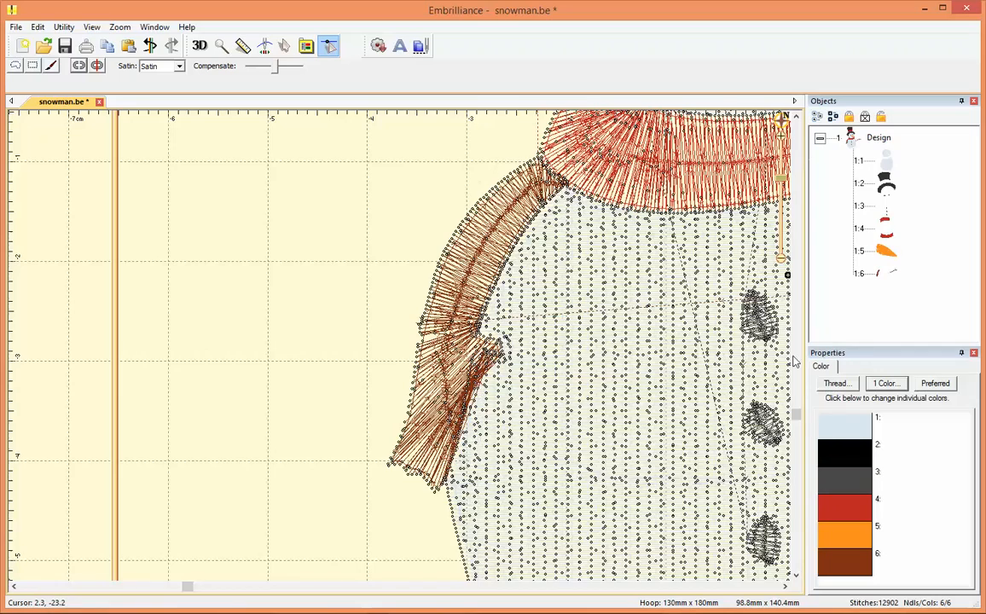
scroll(800, 418, up, 2)
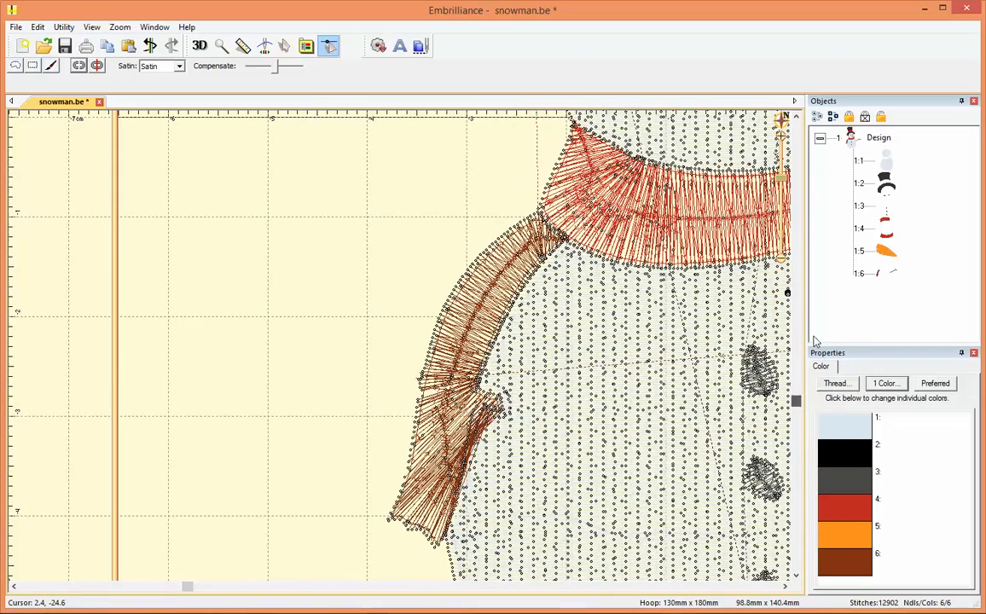
- Zoom in on the arm joint and delete the first stray stitches left there
click(787, 181)
drag(787, 181, 782, 136)
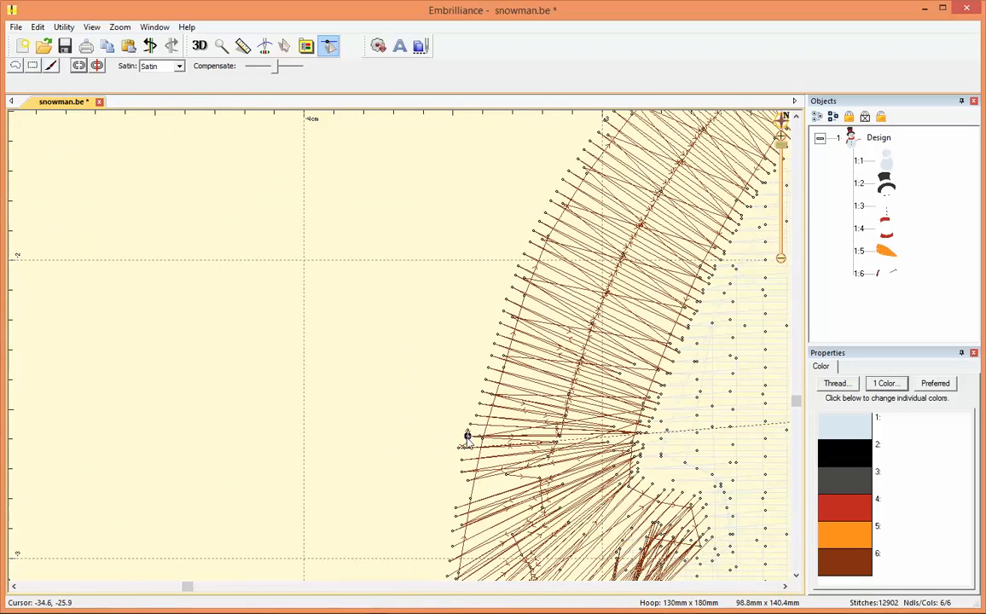
click(464, 439)
key(Delete)
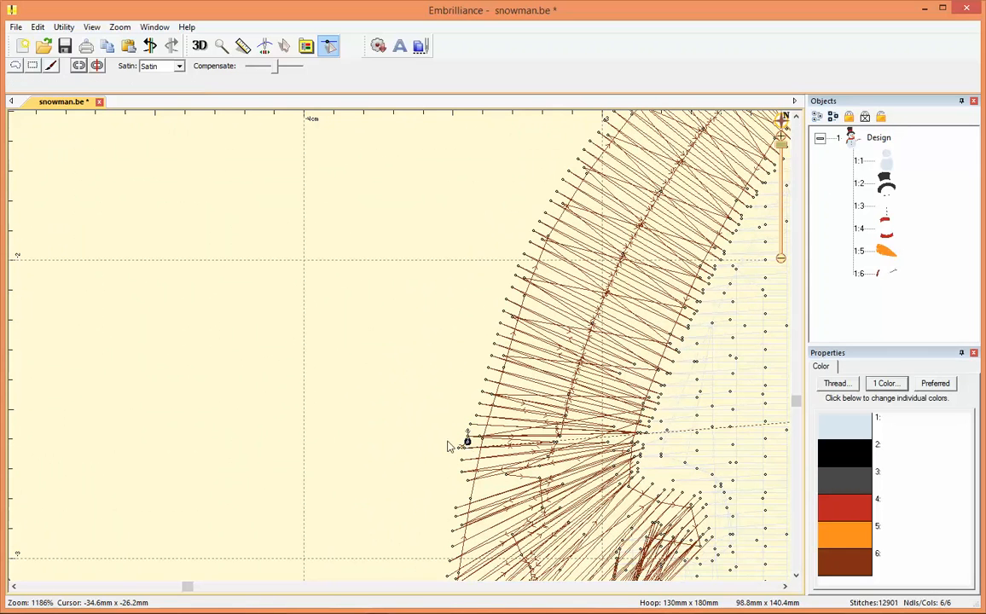
click(466, 442)
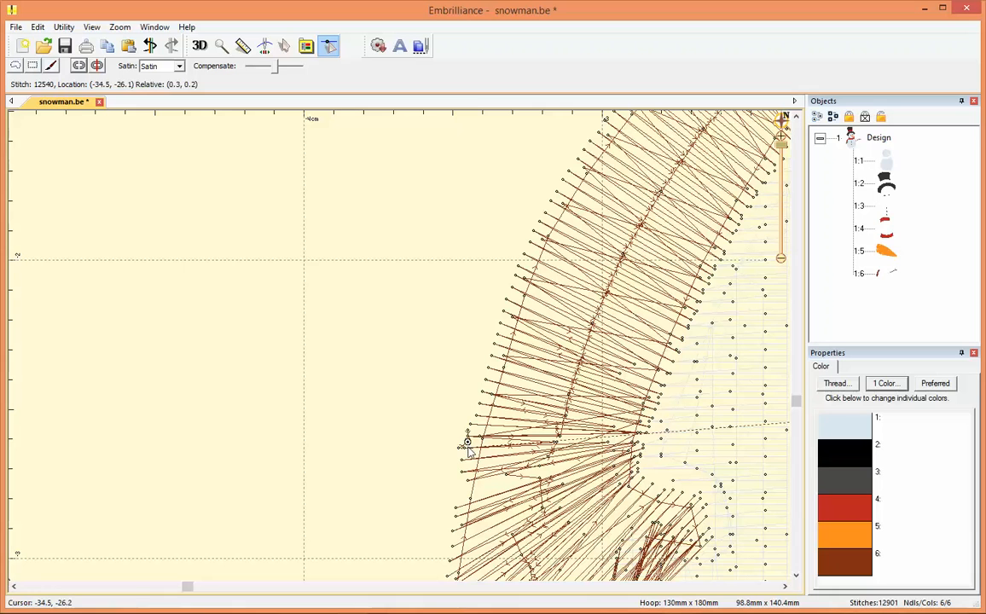
key(Delete)
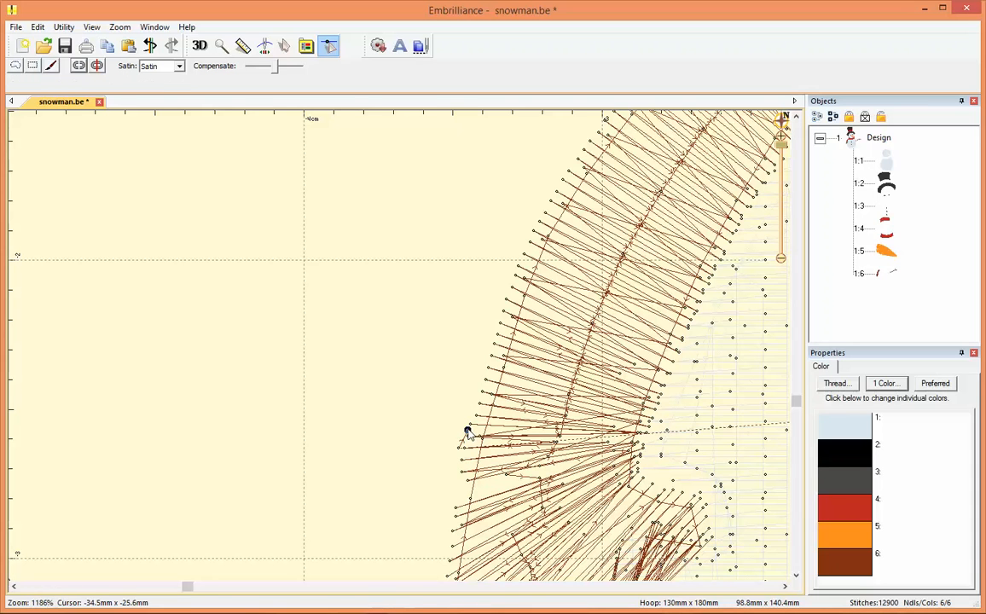
- Delete the remaining jump and stray stitches, bringing the design to 12,898 stitches
click(466, 435)
click(459, 448)
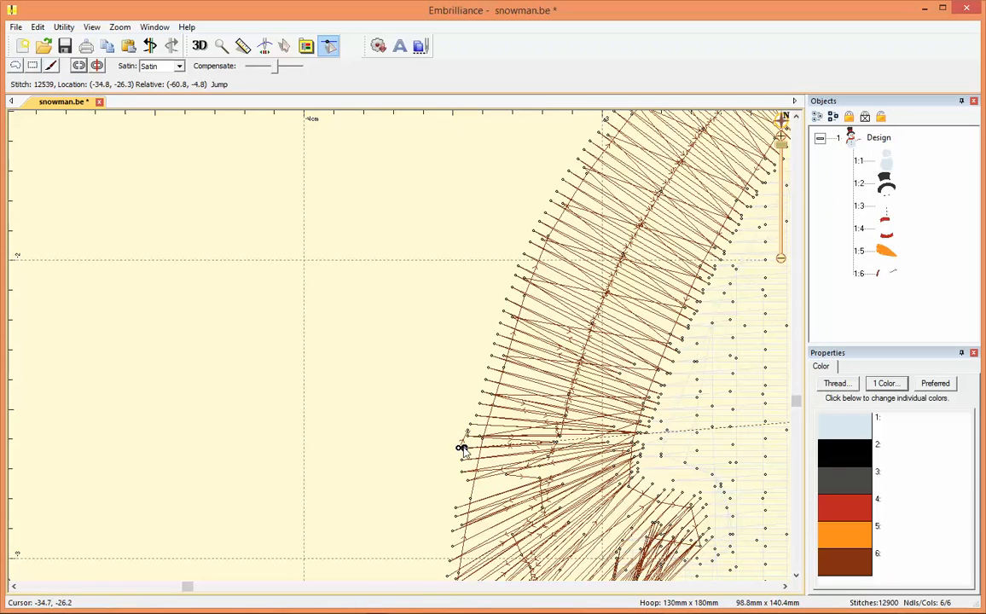
click(459, 448)
key(Delete)
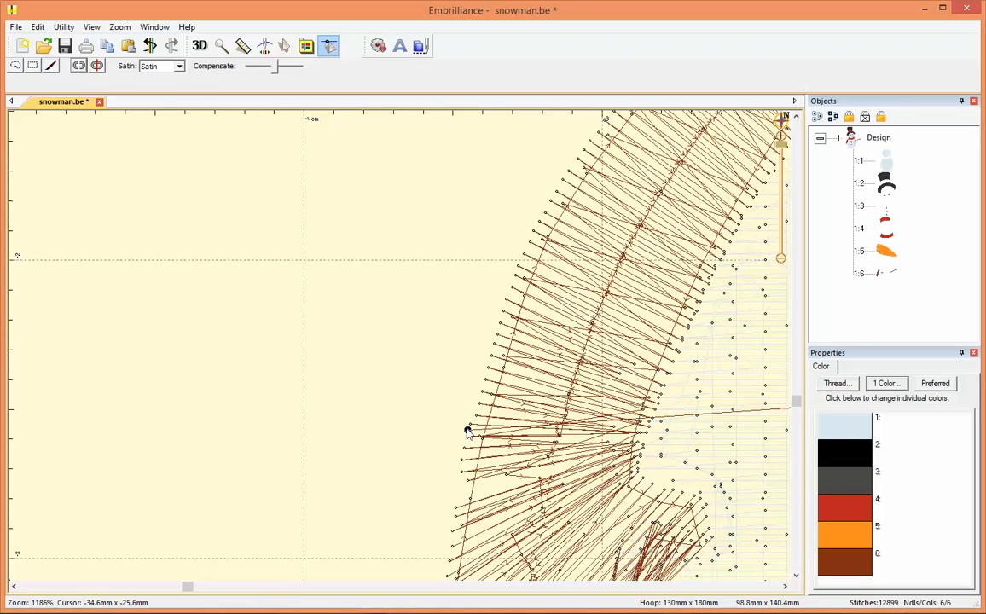
click(469, 426)
key(Delete)
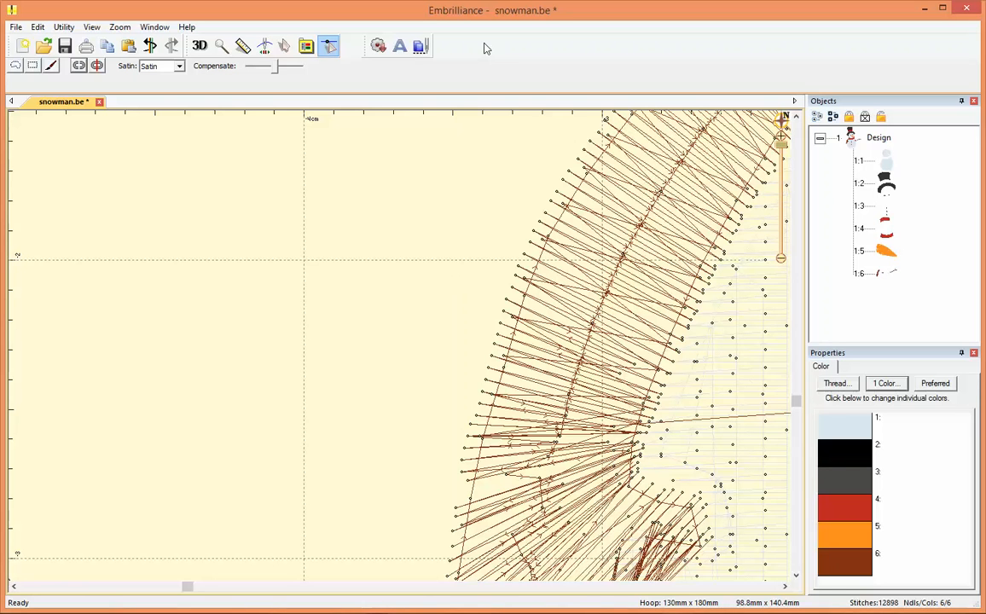
- Close without saving and restart the demo with Essentials off and StitchArtist level 1 enabled
click(969, 17)
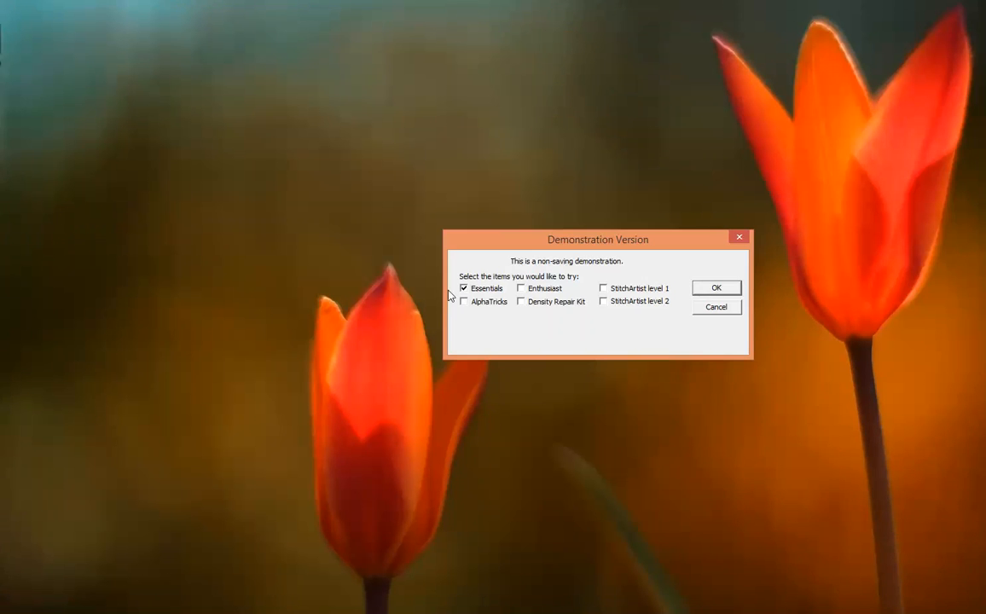
click(463, 290)
click(604, 290)
click(717, 288)
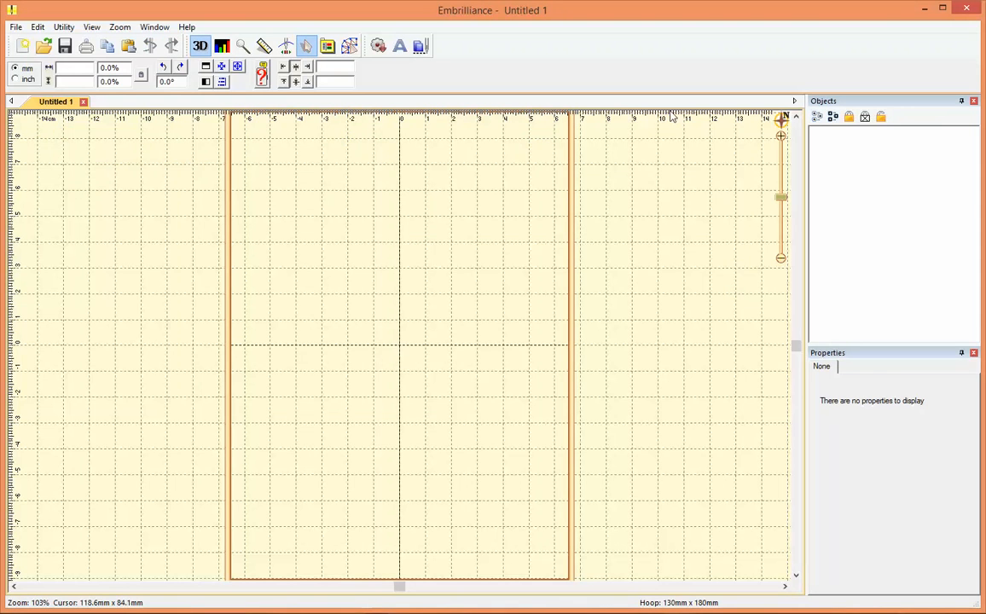
- Open the snowman working file via File > Open, showing the full 13,231-stitch design
click(16, 29)
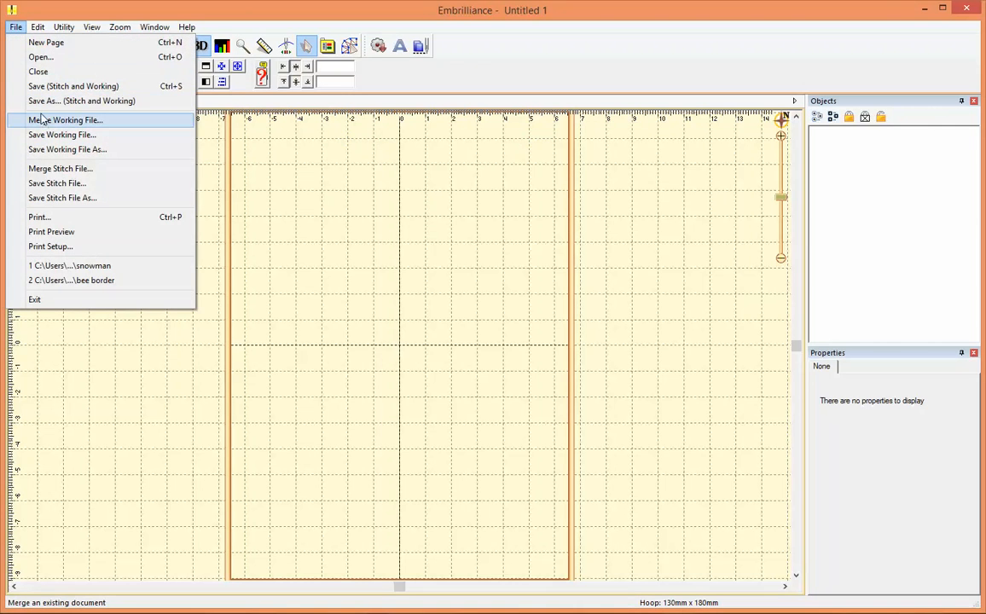
click(37, 59)
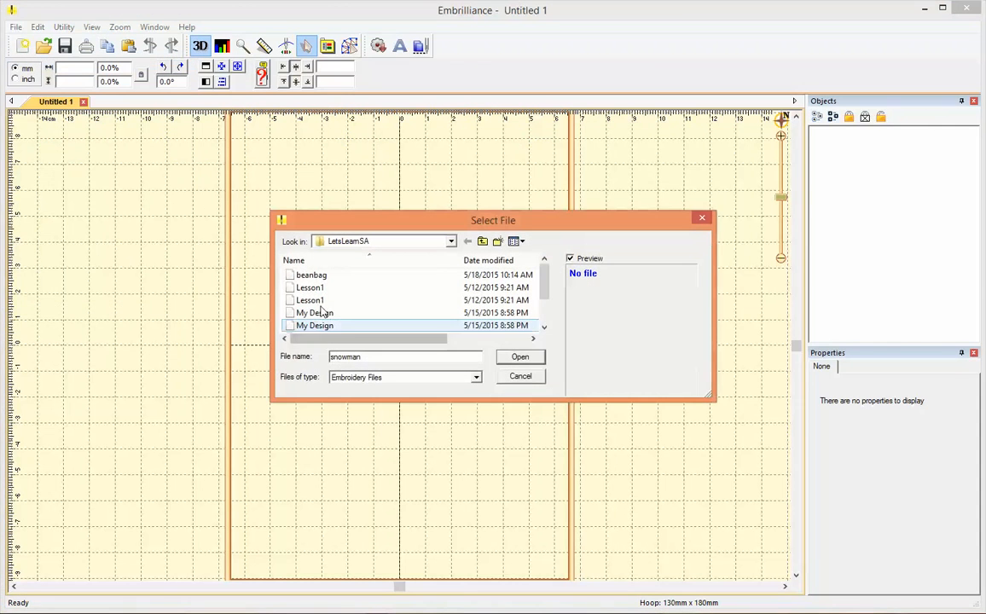
click(545, 310)
scroll(359, 315, down, 1)
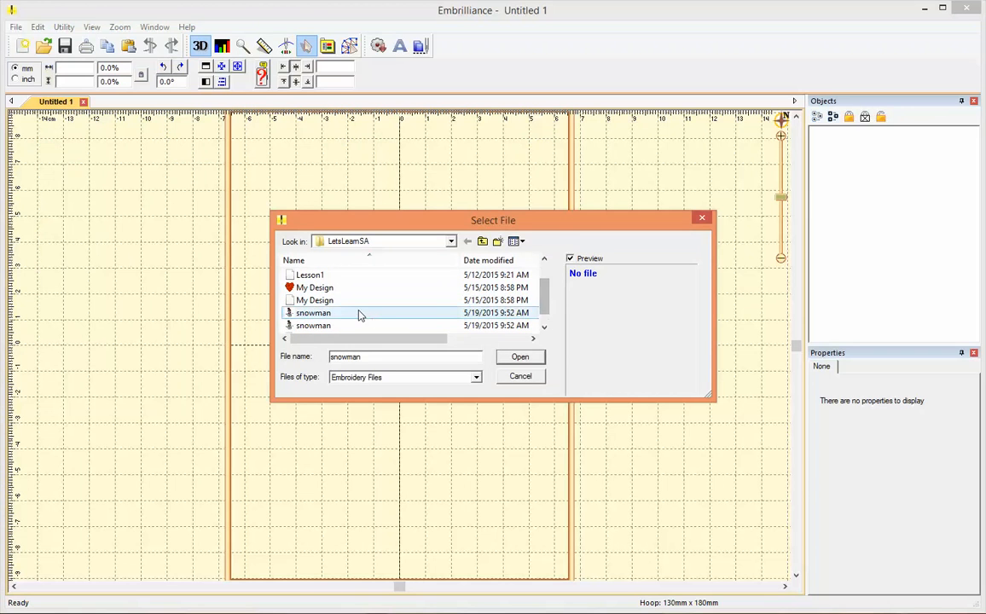
click(359, 313)
click(536, 361)
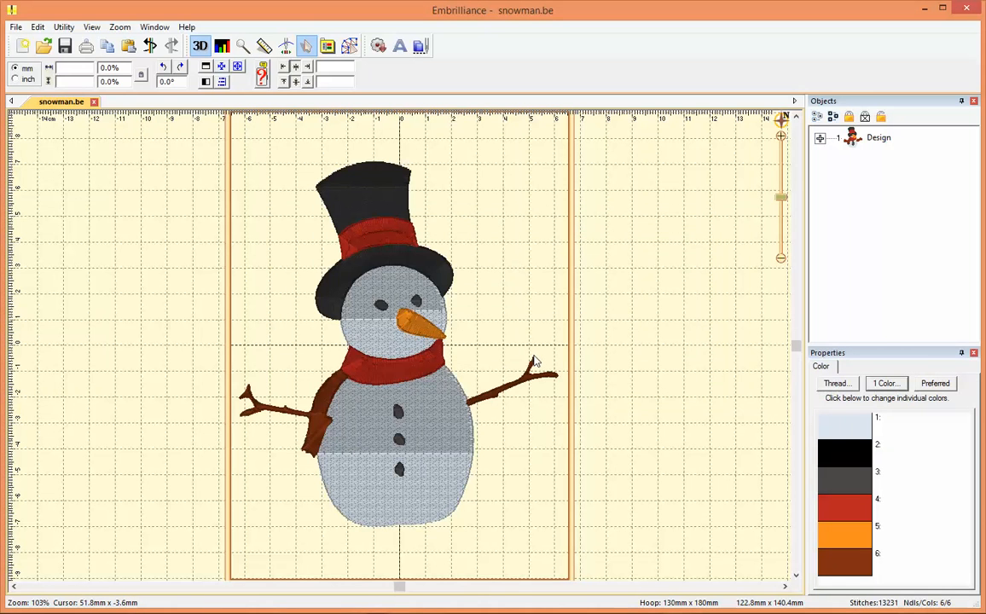
- Zoom in on the left arm, turn off 3D view and enter StitchArtist outline editing
drag(781, 197, 782, 174)
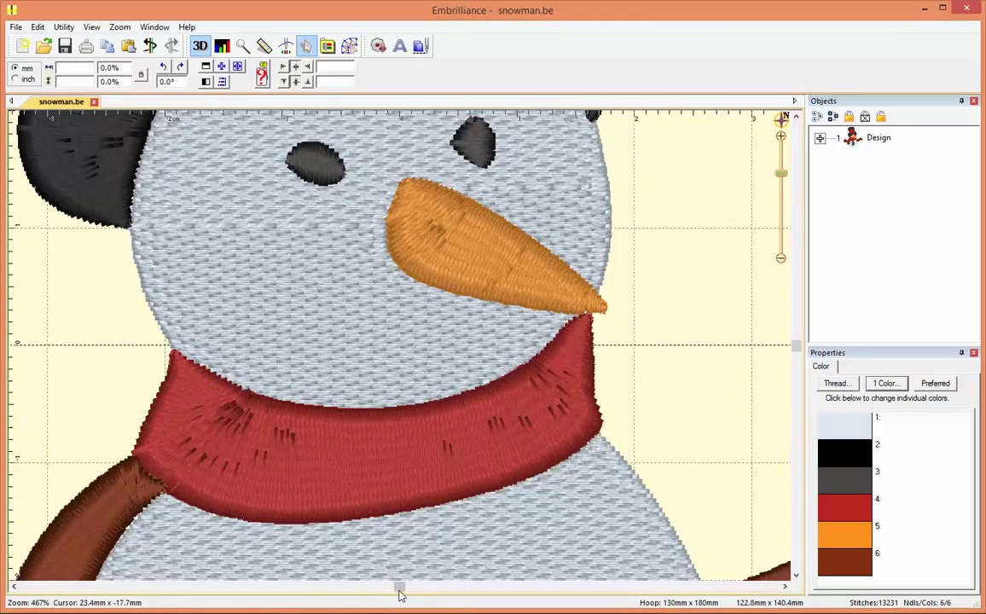
drag(398, 586, 207, 587)
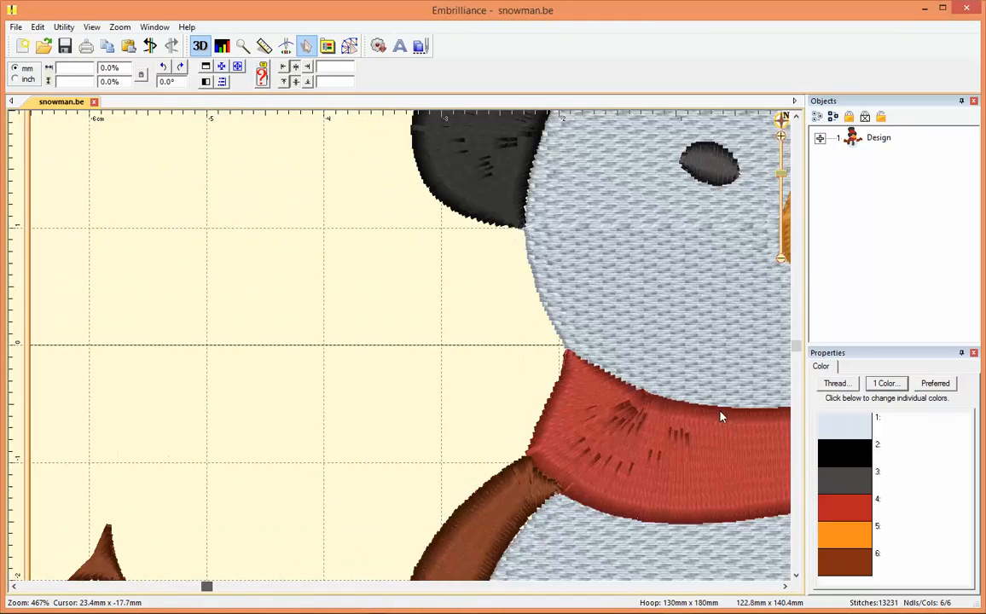
drag(796, 346, 795, 421)
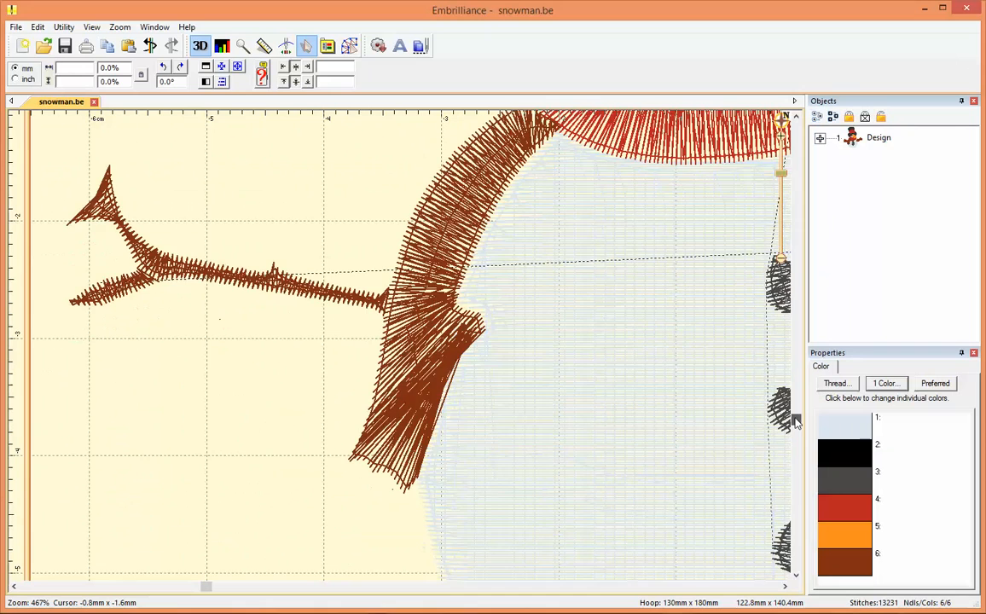
click(201, 45)
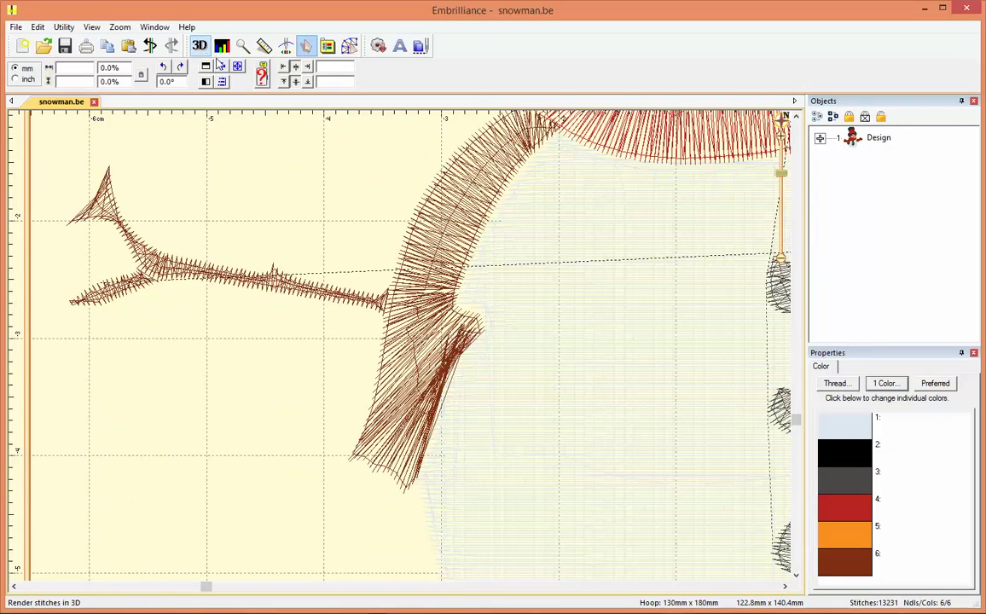
click(350, 46)
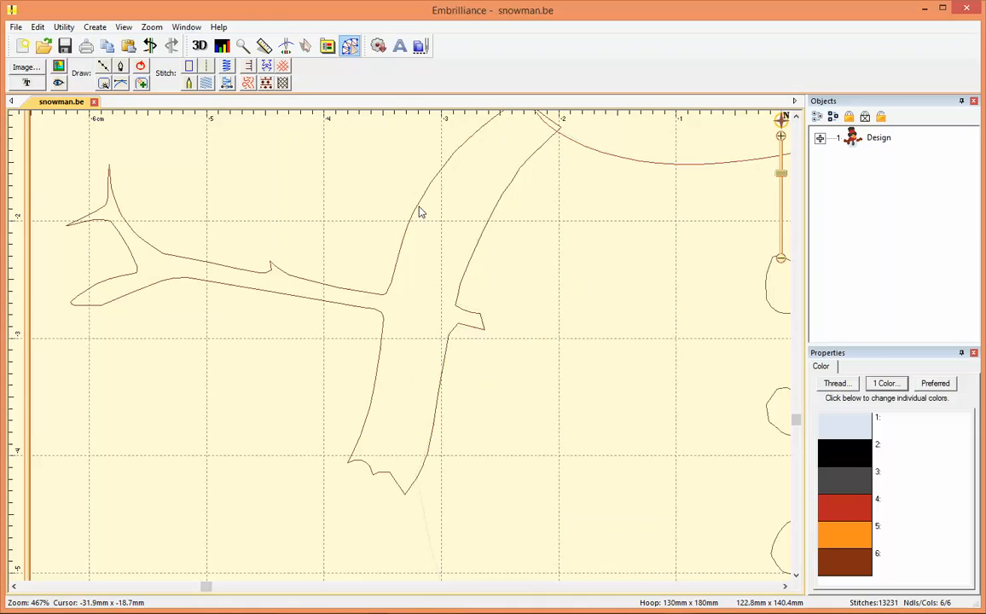
- Select the left arm outline and Break across at the node where the twig joins
click(820, 137)
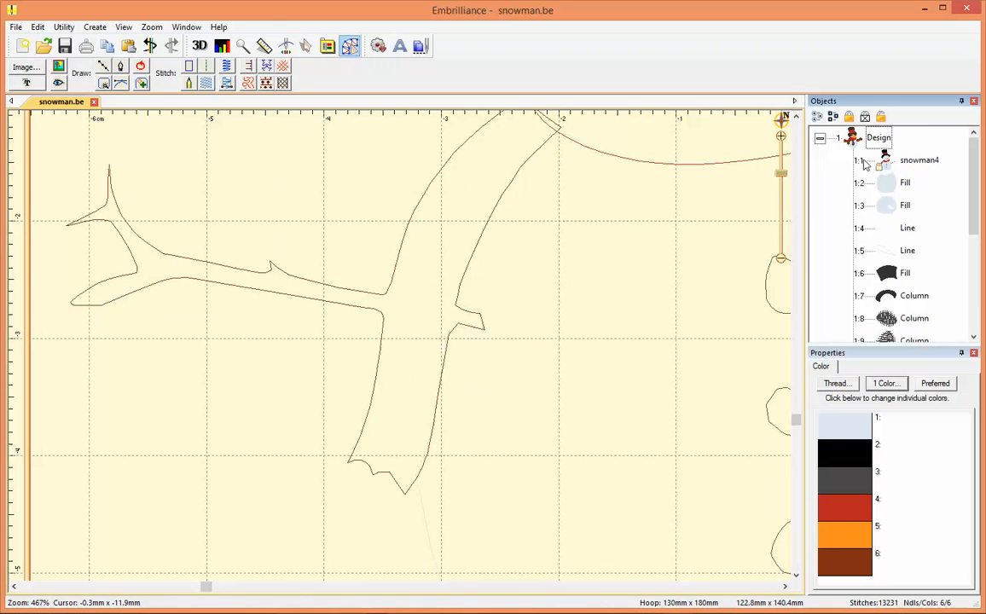
click(392, 287)
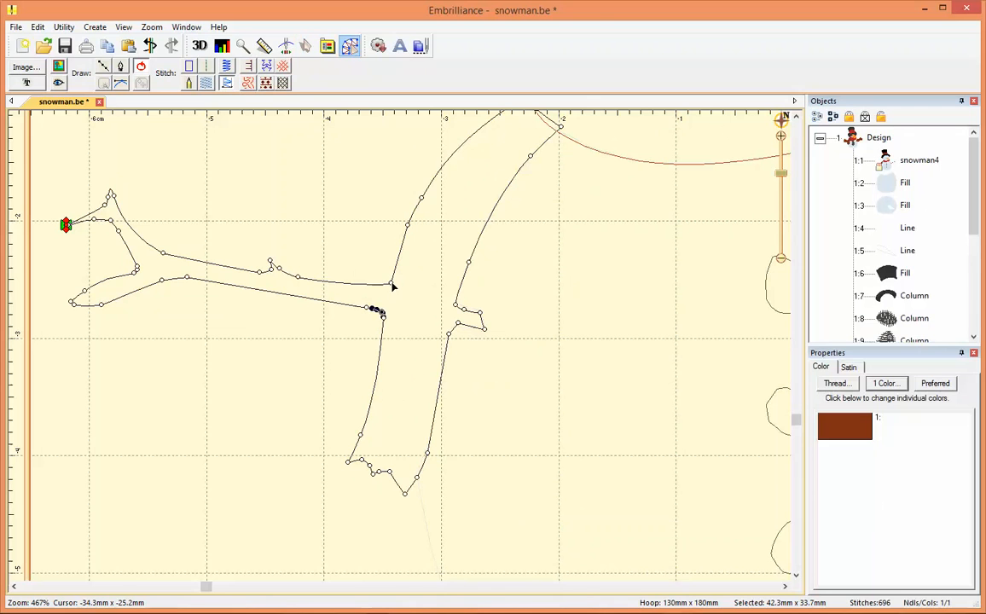
click(392, 286)
right_click(393, 288)
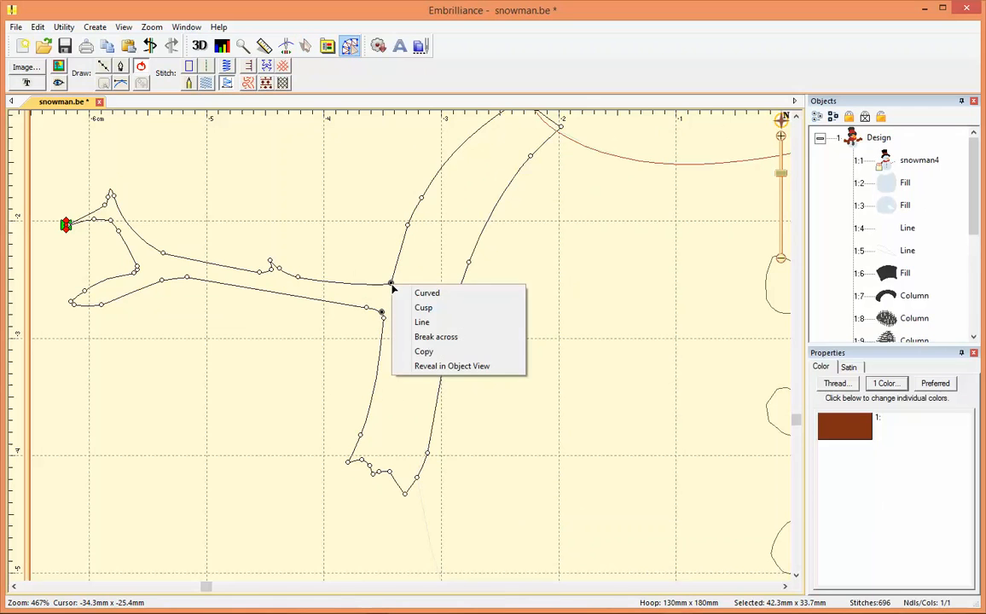
click(418, 337)
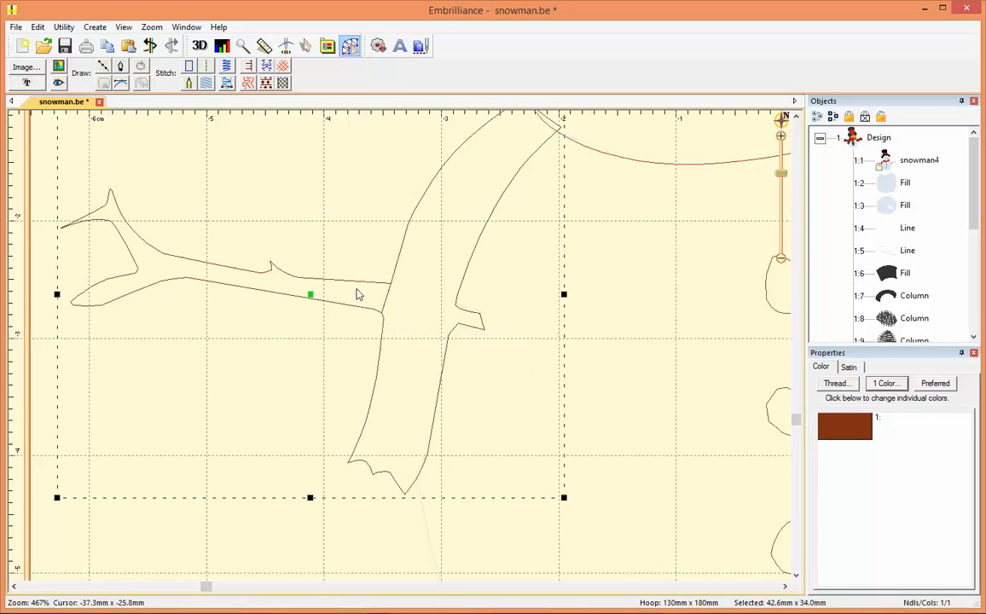
- Select the separated twig piece and its end node beside the arm
click(388, 287)
click(389, 313)
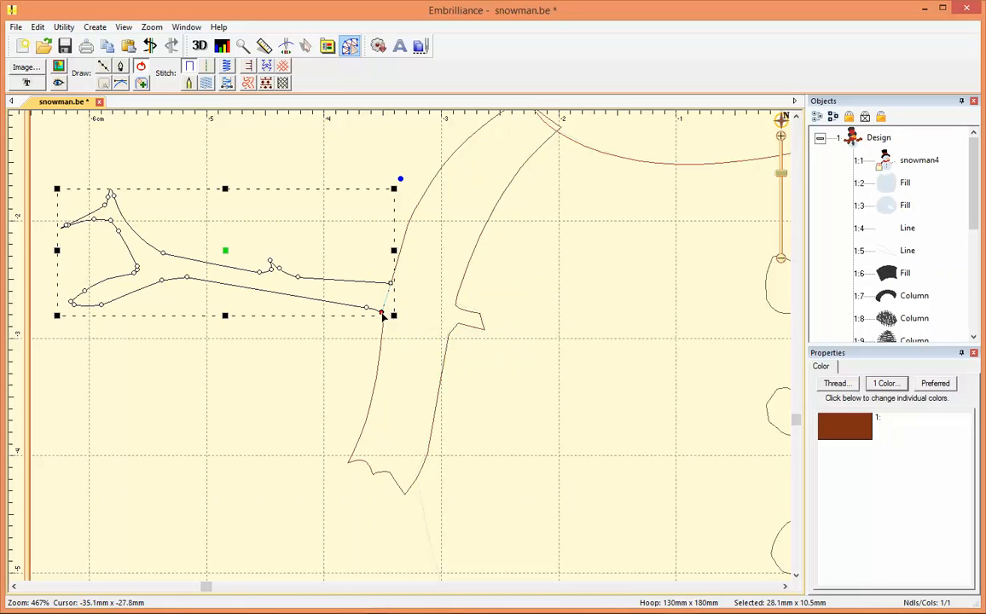
click(365, 309)
- Pull the twig's end node away from the arm, delete it and finish node editing
drag(391, 285, 366, 279)
key(Delete)
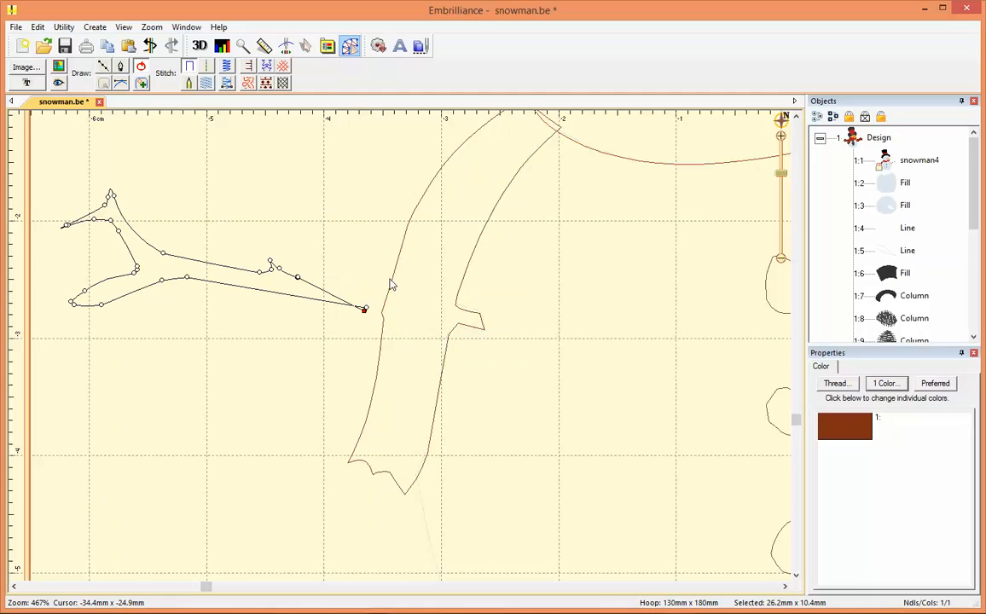
key(Escape)
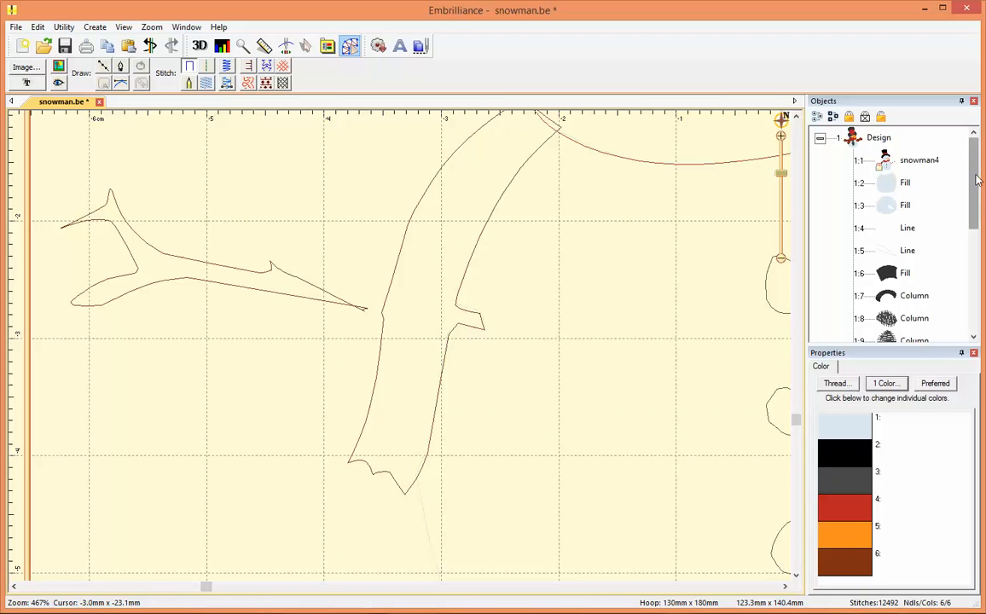
drag(976, 189, 978, 297)
- Delete the twig object, item 1:18 Line, from the Objects list
click(908, 318)
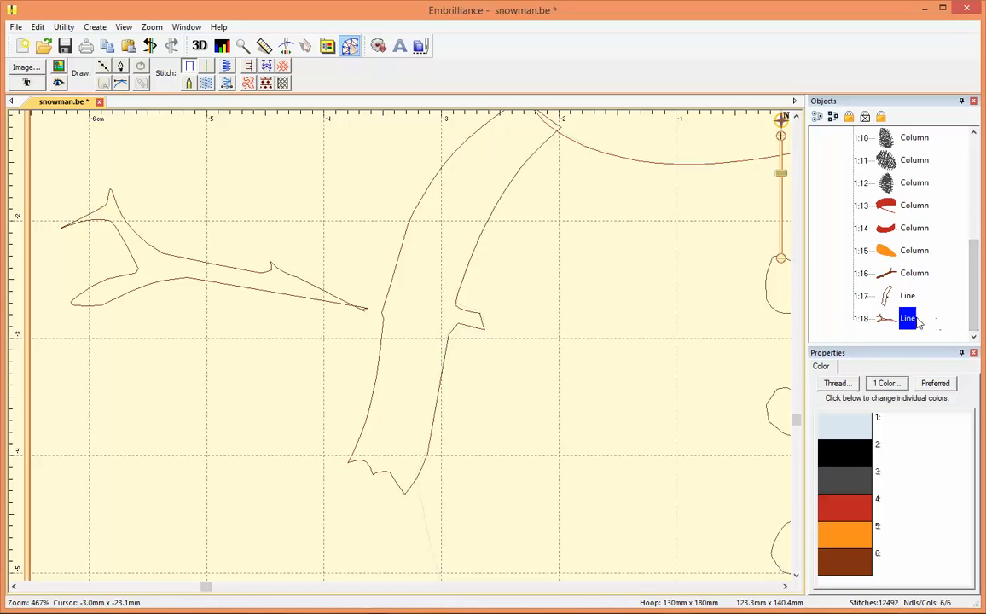
key(Delete)
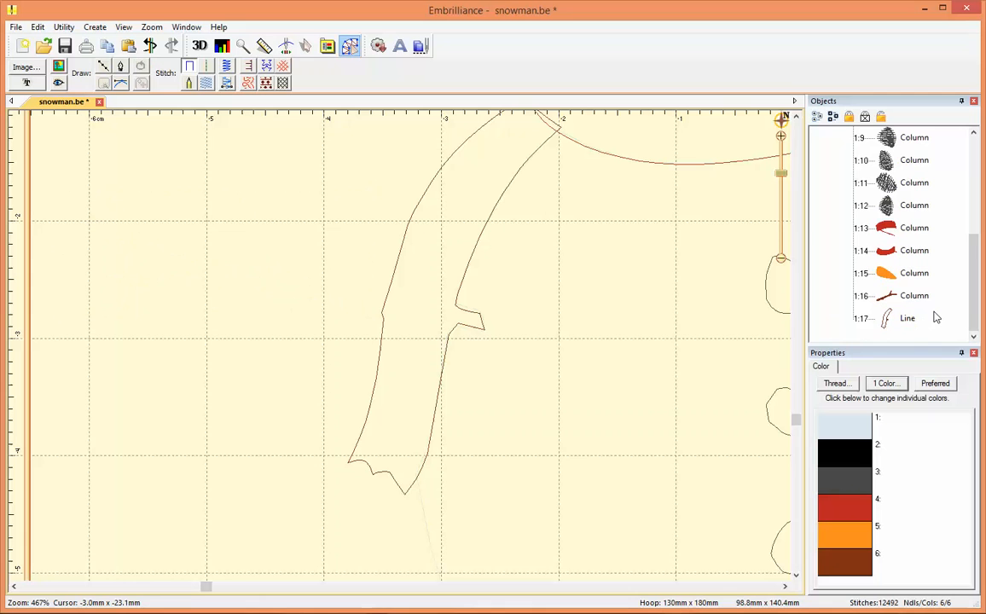